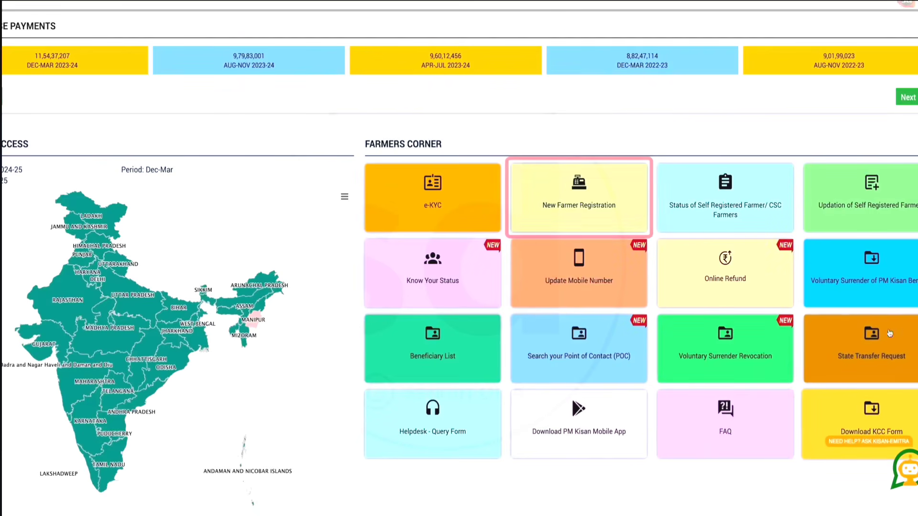
Open the new farmer registration form and enter the Aadhaar number, mobile number and Uttar Pradesh as the state
left_click(549, 206)
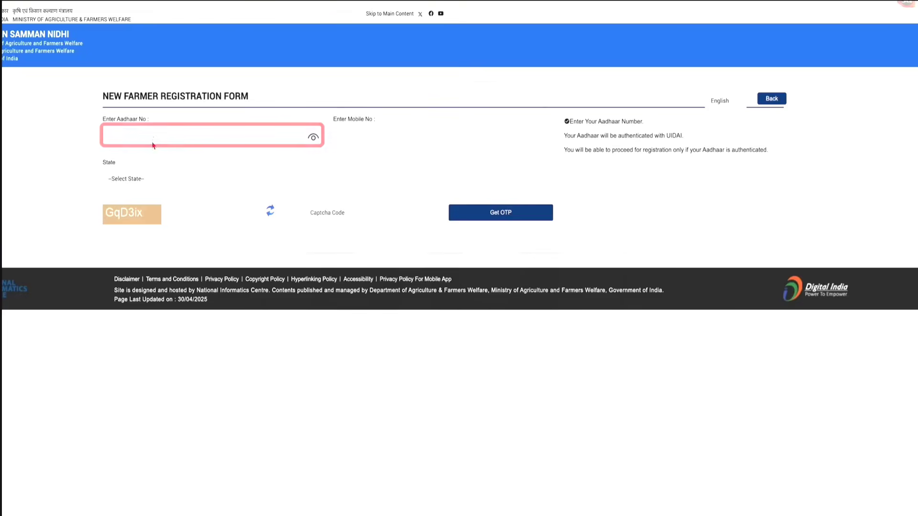
left_click(190, 140)
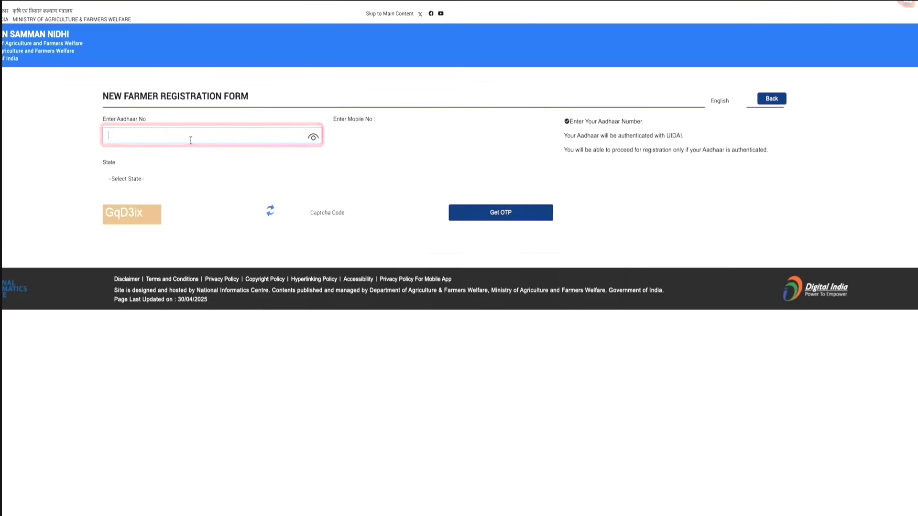
type("••••••••••••")
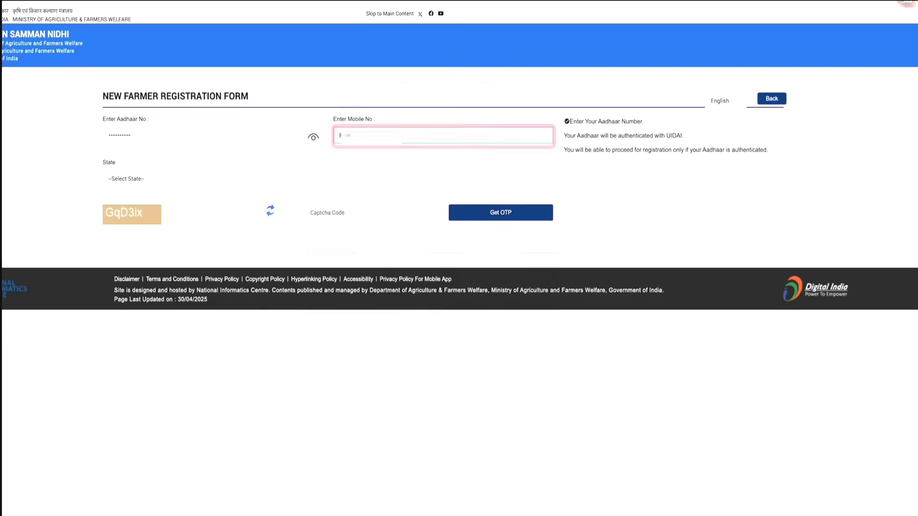
left_click(127, 179)
left_click(192, 509)
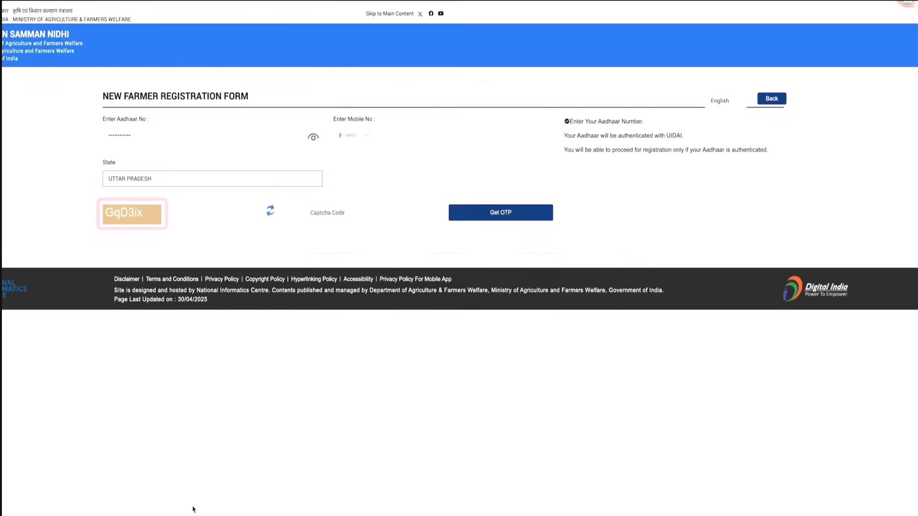
Enter the displayed captcha code and request the OTP for the farmer registration
left_click(327, 218)
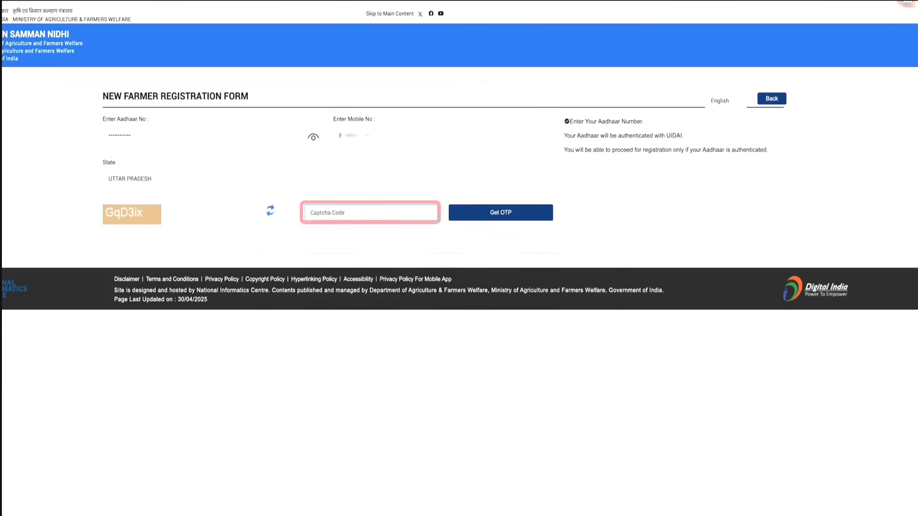
type("GqD3ix")
left_click(507, 217)
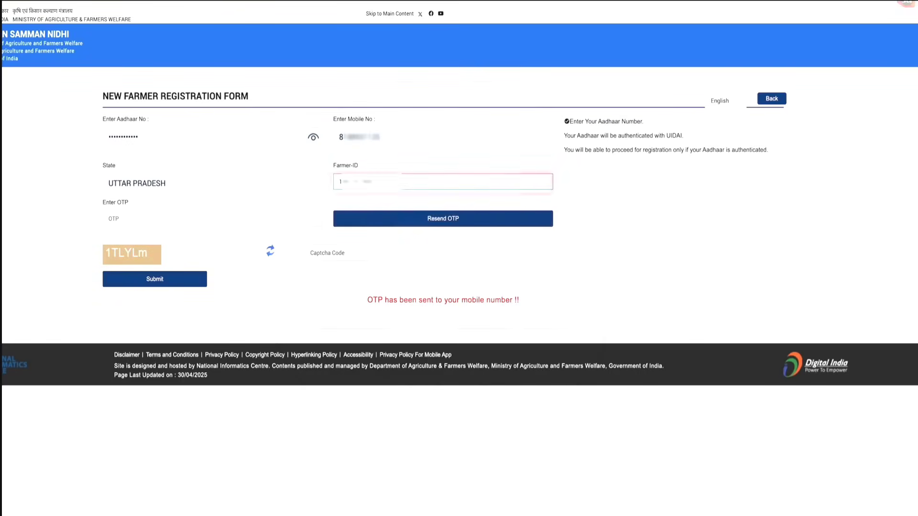
Submit the mobile OTP with the captcha code, and verify the Aadhaar OTP with consent given
left_click(212, 215)
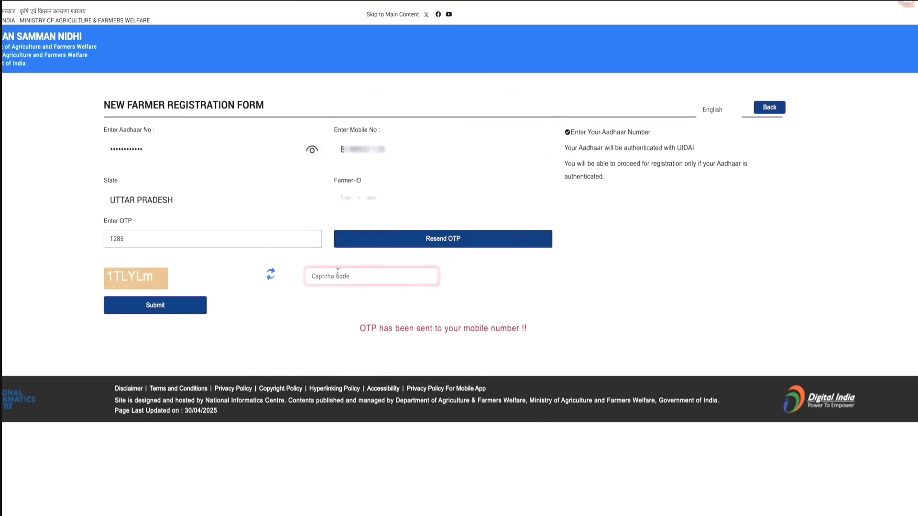
left_click(336, 249)
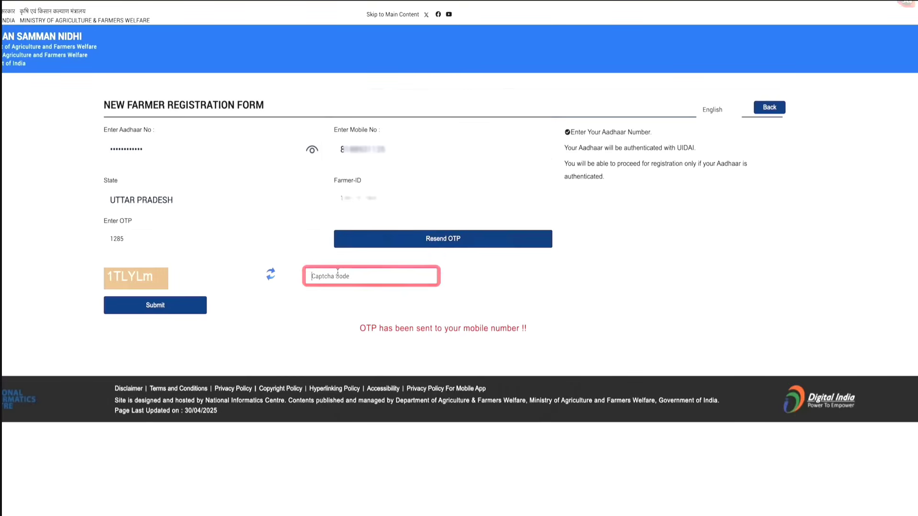
type("1T")
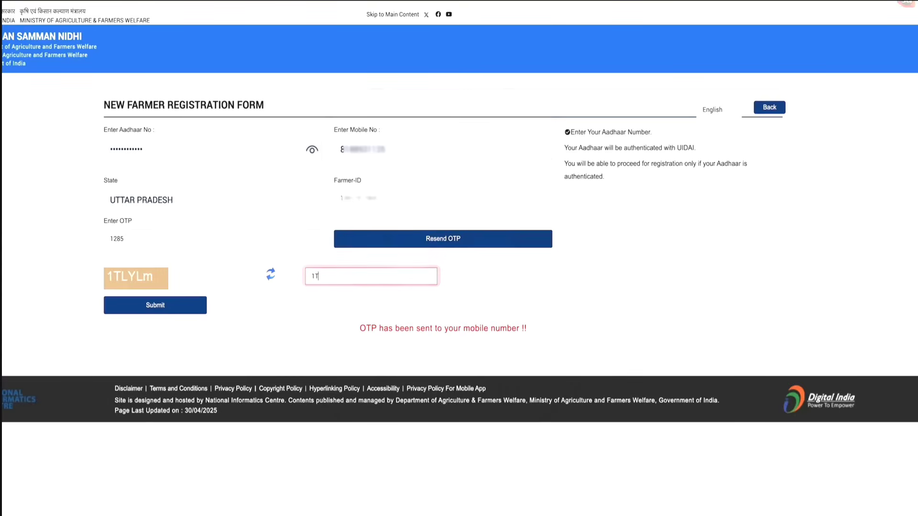
type("LYm")
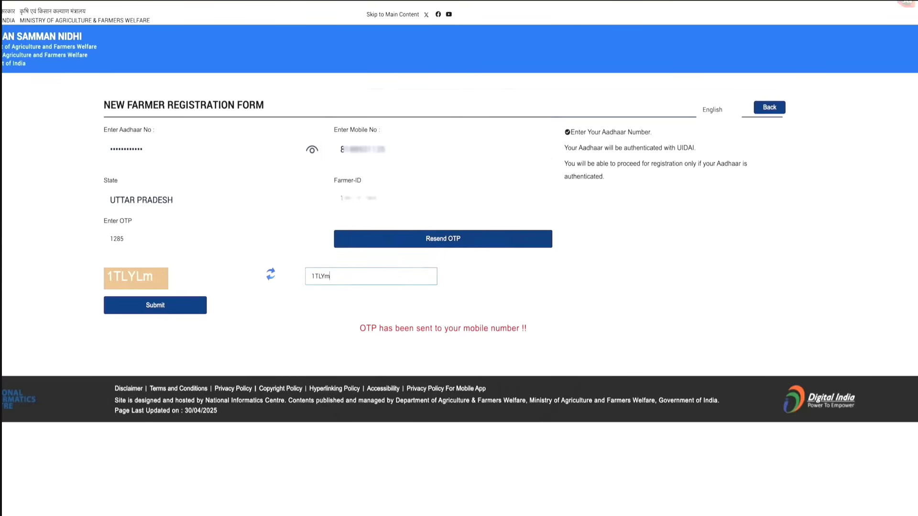
left_click(206, 309)
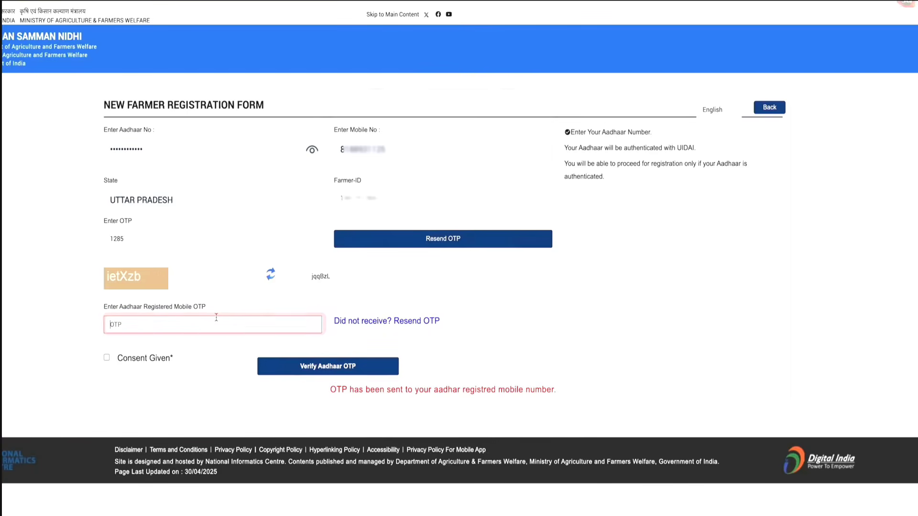
left_click(107, 360)
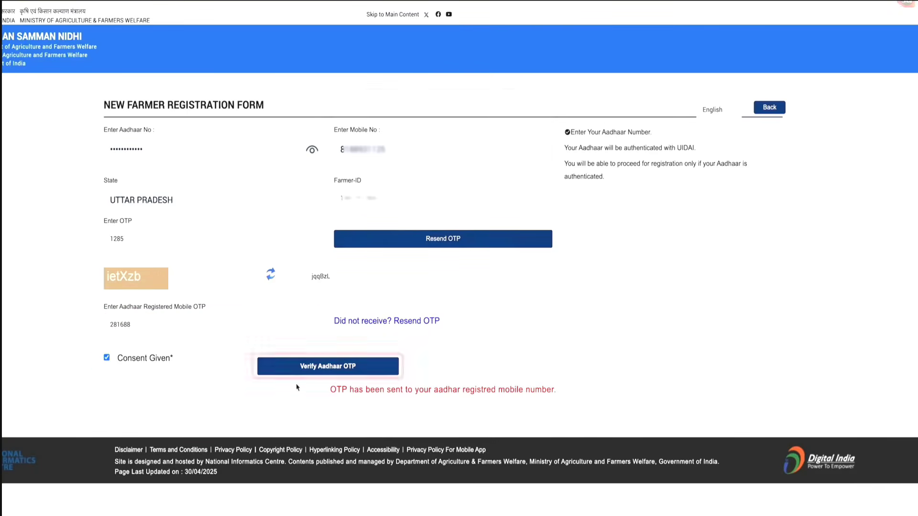
left_click(334, 371)
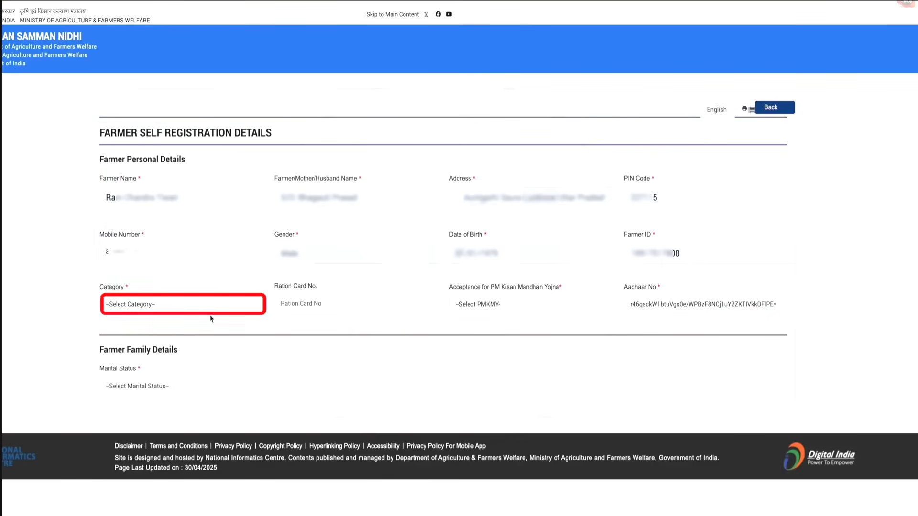
Set the farmer's category to General/Others, PM Kisan Mandhan Yojna acceptance to No and marital status to Single
left_click(130, 306)
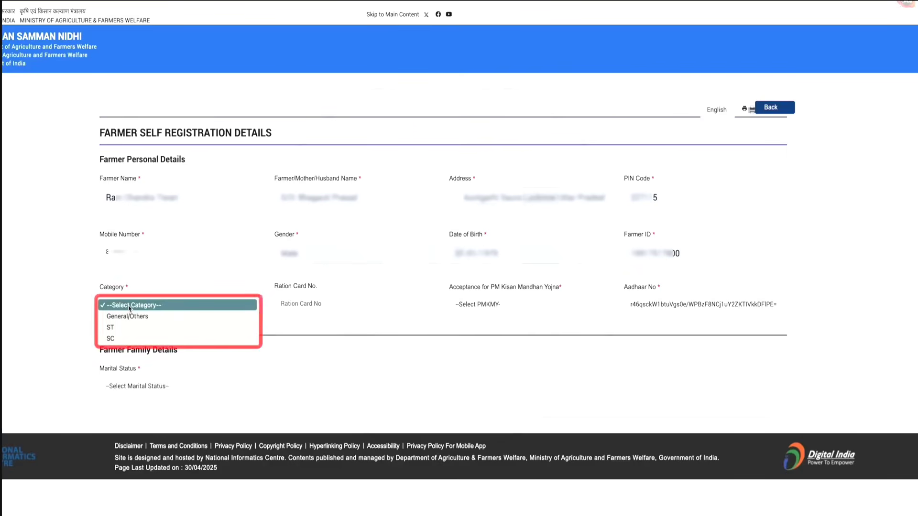
left_click(283, 319)
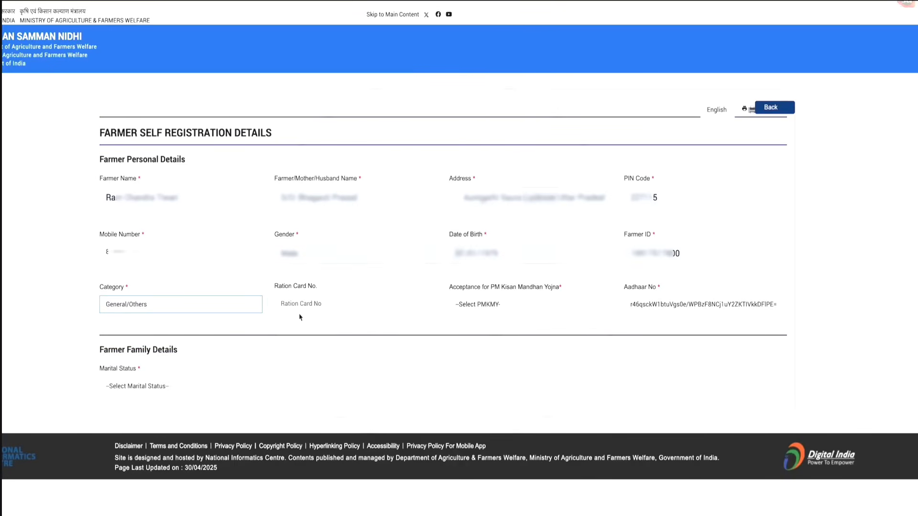
left_click(501, 313)
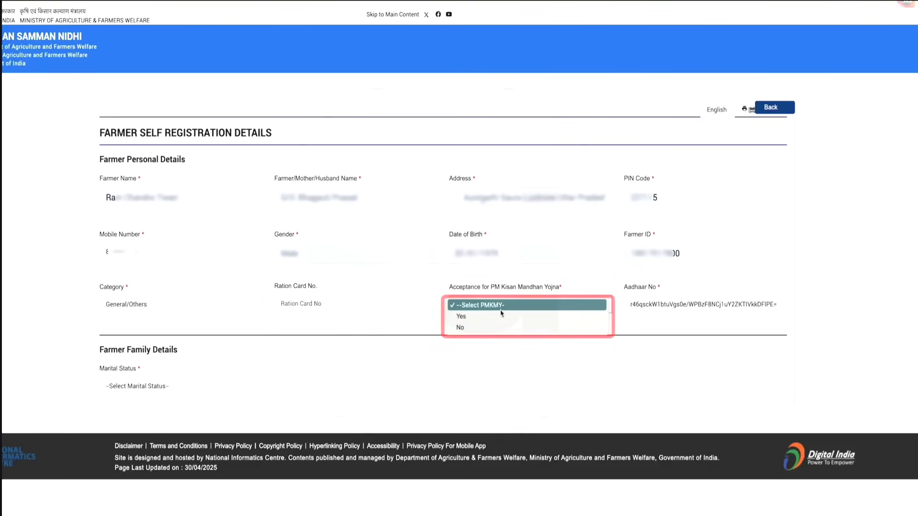
left_click(552, 325)
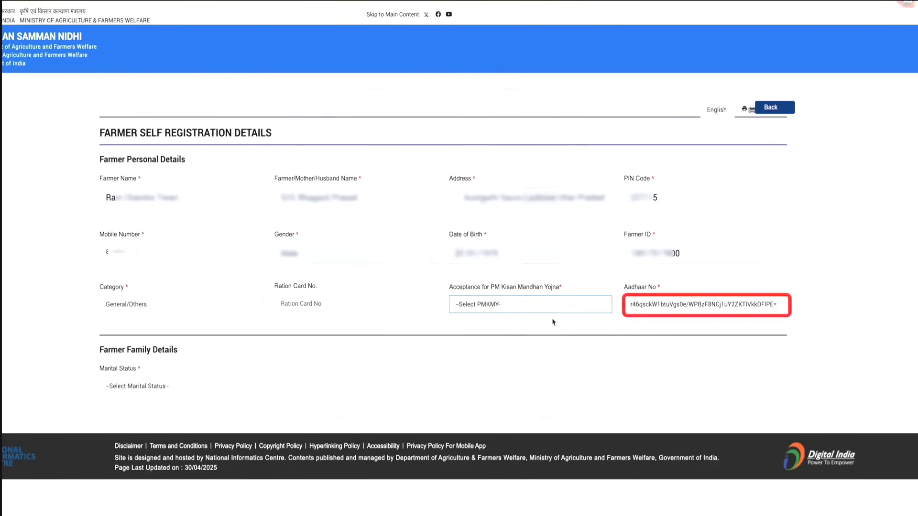
left_click(184, 388)
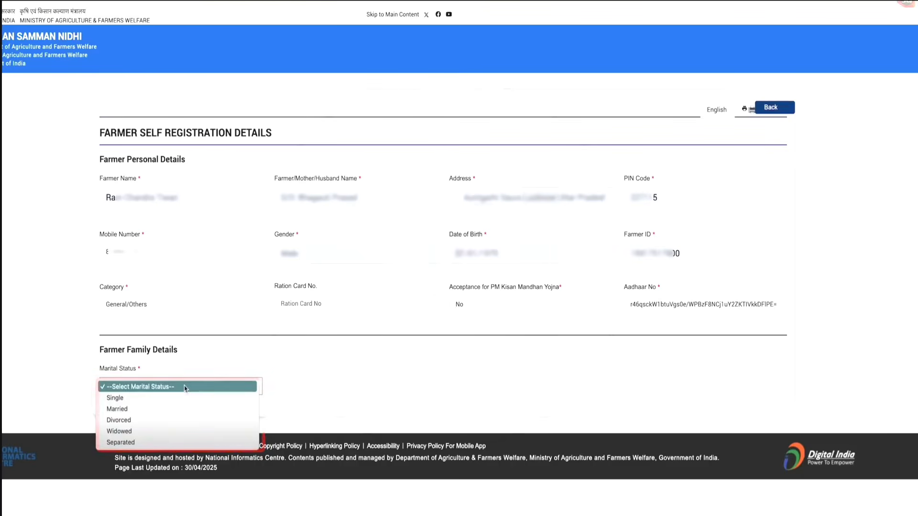
left_click(114, 398)
Select the land record with Khata No 397 and enter 397 as the Dag/Khasra number
scroll(579, 403, "down", 6)
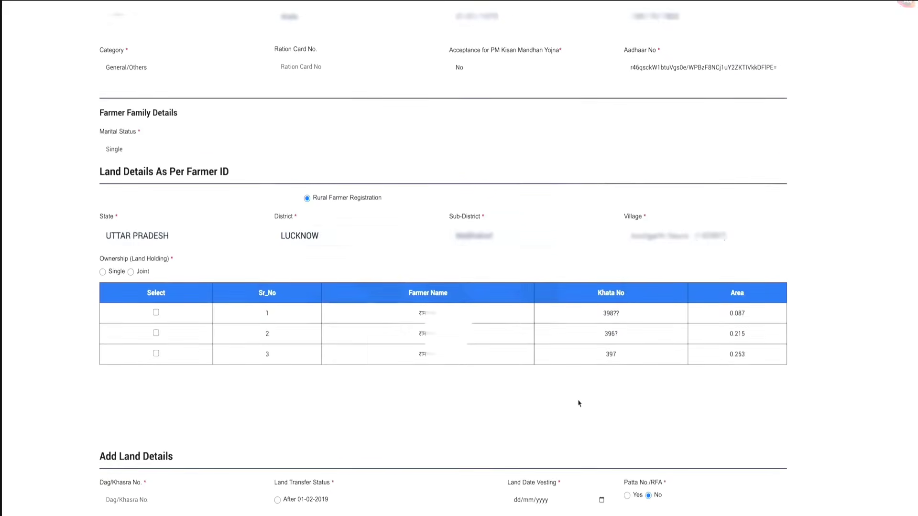
scroll(579, 403, "down", 1)
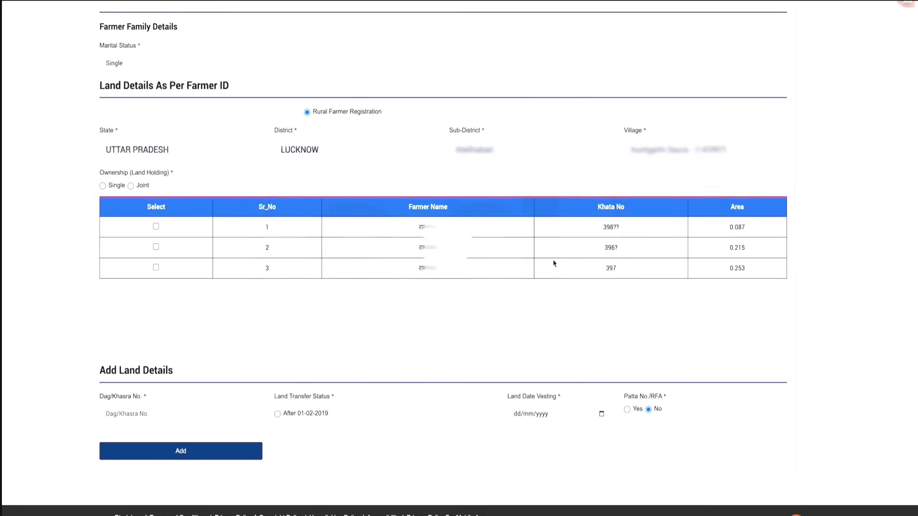
left_click(156, 267)
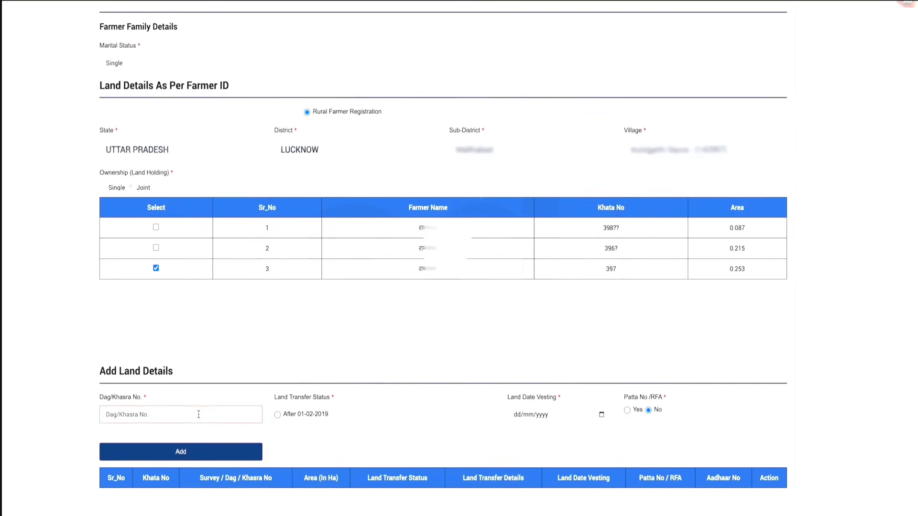
left_click(198, 414)
type("397")
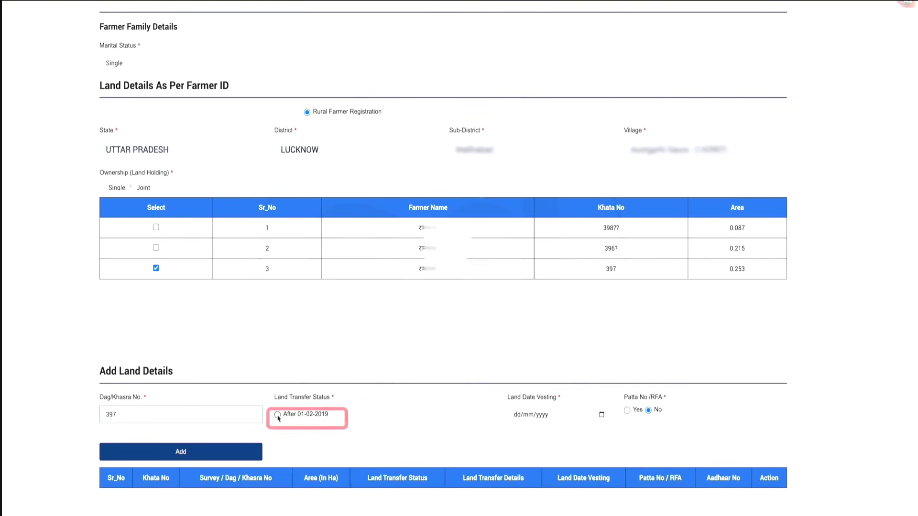
Set the land transfer status to After 01-02-2019 with Death of Father/Mother as the transfer details
left_click(278, 414)
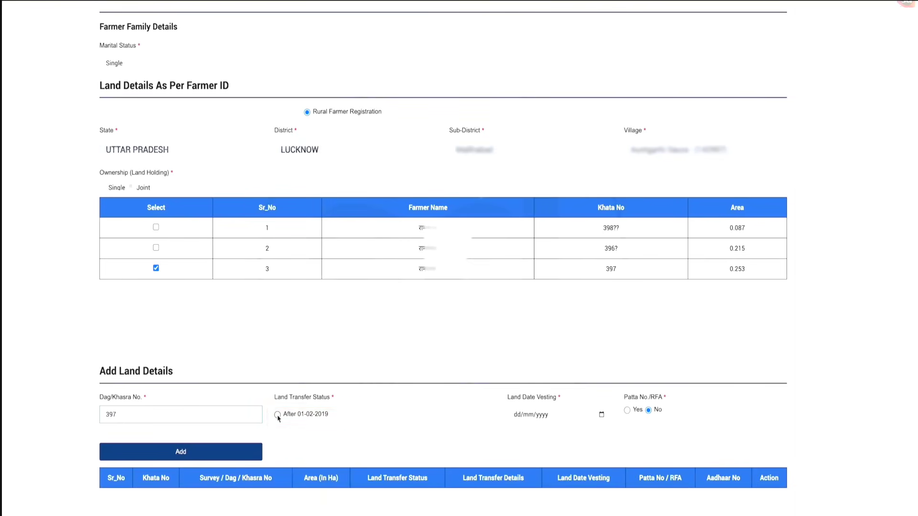
scroll(430, 335, "down", 1)
left_click(560, 351)
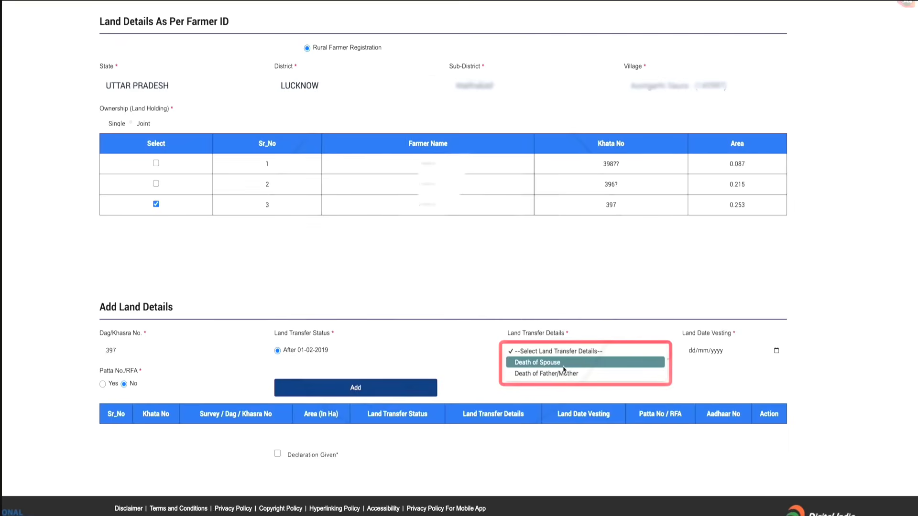
left_click(564, 373)
Set the land vesting date to 01/01/2018, fill in the previous owner's Aadhaar number and add the land entry
scroll(730, 400, "up", 2)
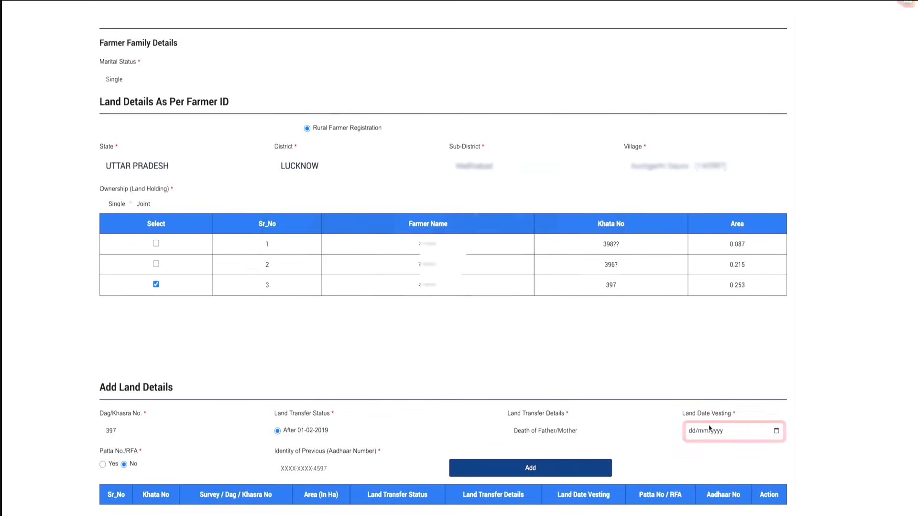
left_click(744, 434)
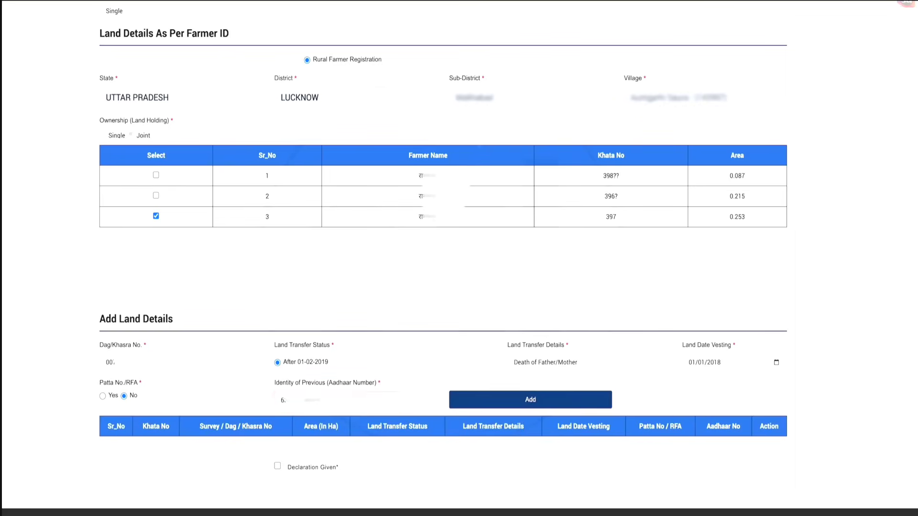
left_click(451, 404)
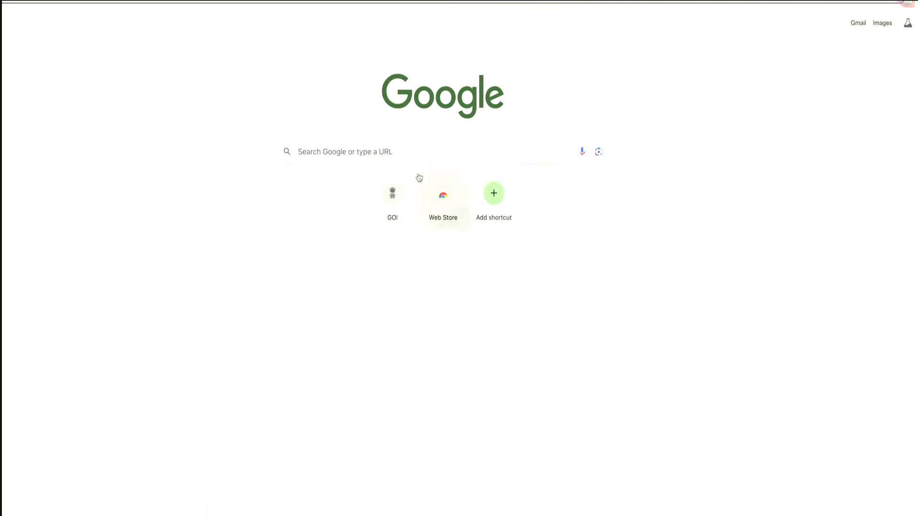
Search Google for bhulekh to find the land records site
left_click(416, 158)
type("bhulekh'")
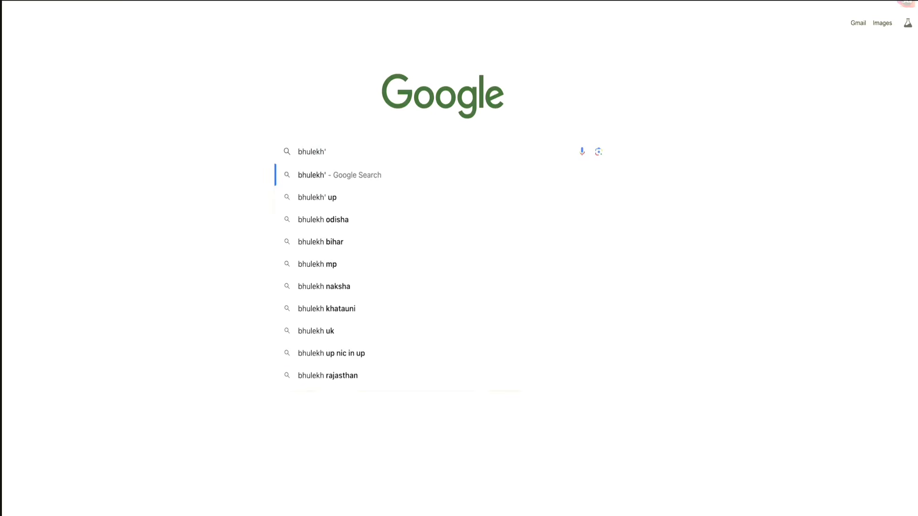
key("BackSpace")
key("Return")
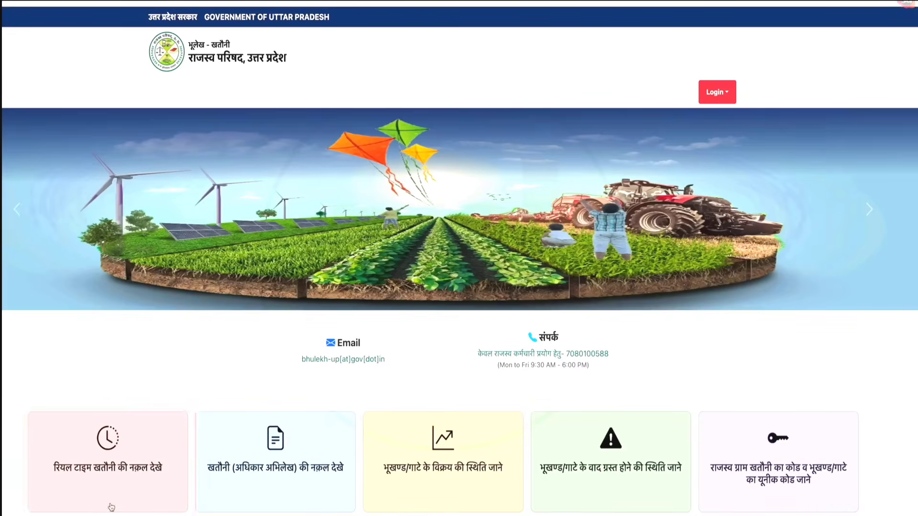
Open the real-time khatauni copy service on the UP Bhulekh site and submit the displayed captcha code
left_click(117, 491)
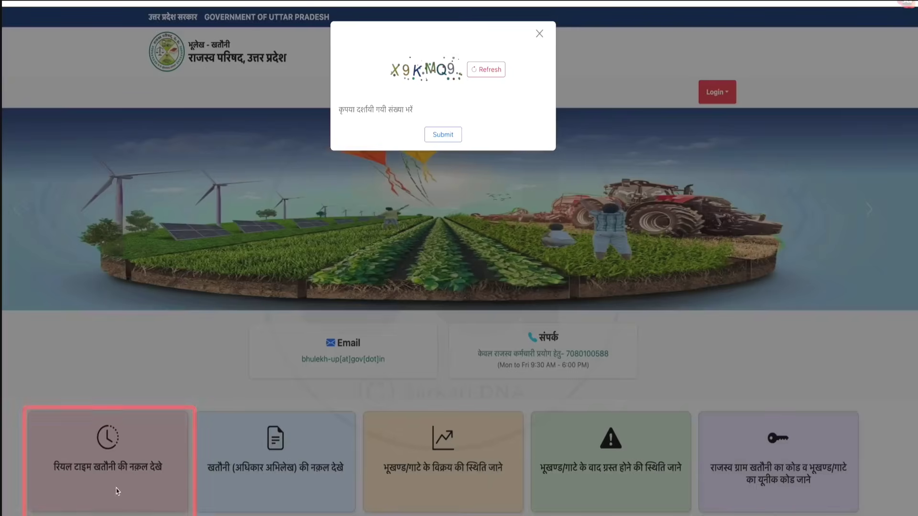
type("X9KMQ")
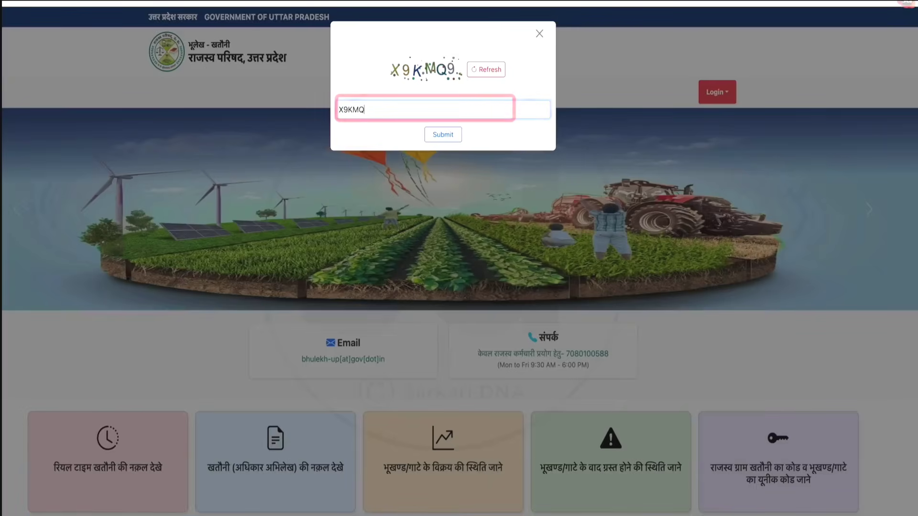
type("9")
left_click(444, 140)
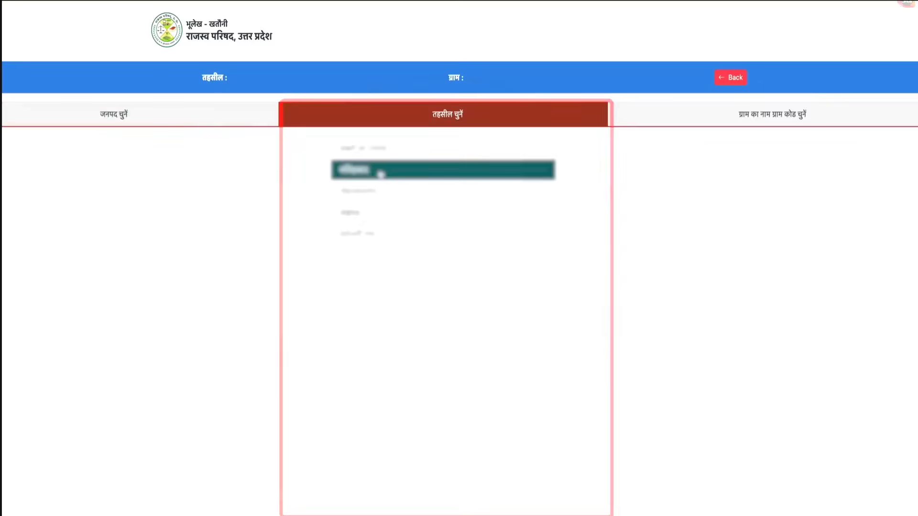
Choose the farmer's tehsil and village, and save the khatauni as a PDF in landscape layout
left_click(381, 172)
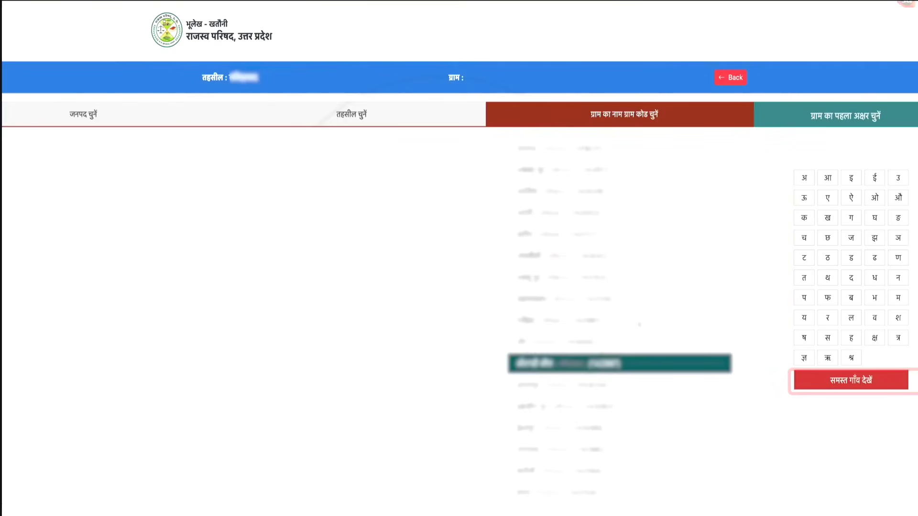
left_click(621, 363)
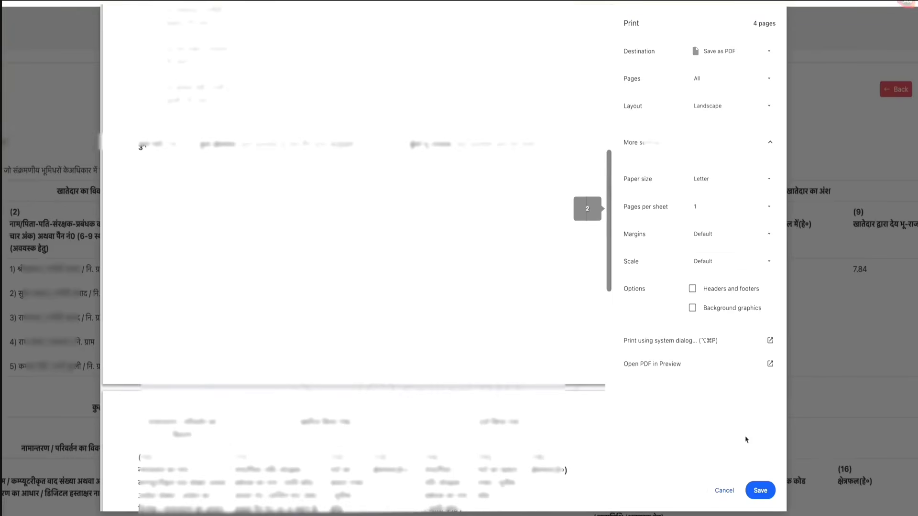
left_click(748, 486)
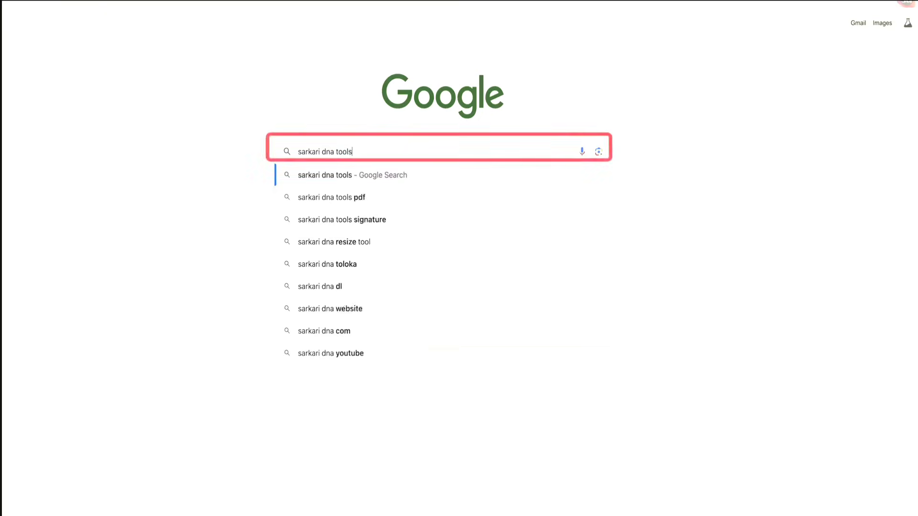
Search Google for sarkari dna tools and open the PDF Resize tool from the site's PDF section
key("Return")
left_click(61, 119)
scroll(379, 324, "down", 2)
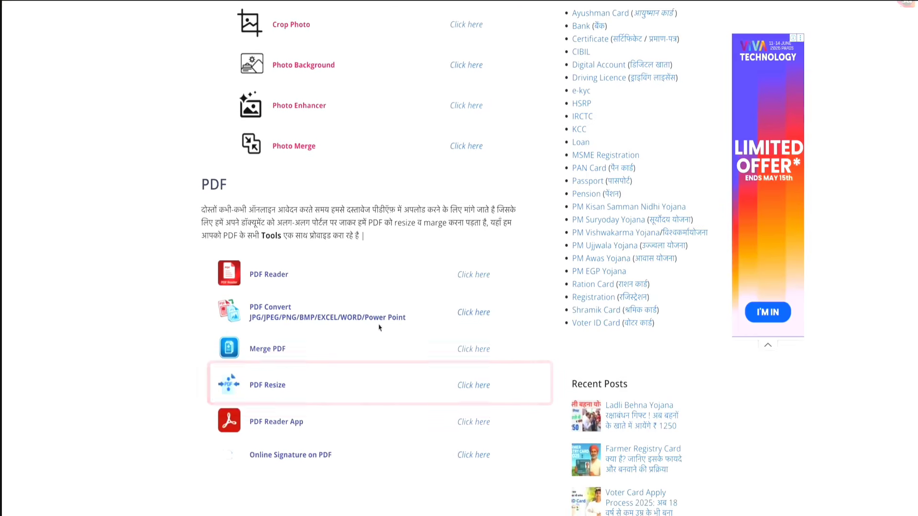
left_click(479, 383)
Load the supporting document PDF from the Downloads folder into the Compress PDF tool
left_click(492, 148)
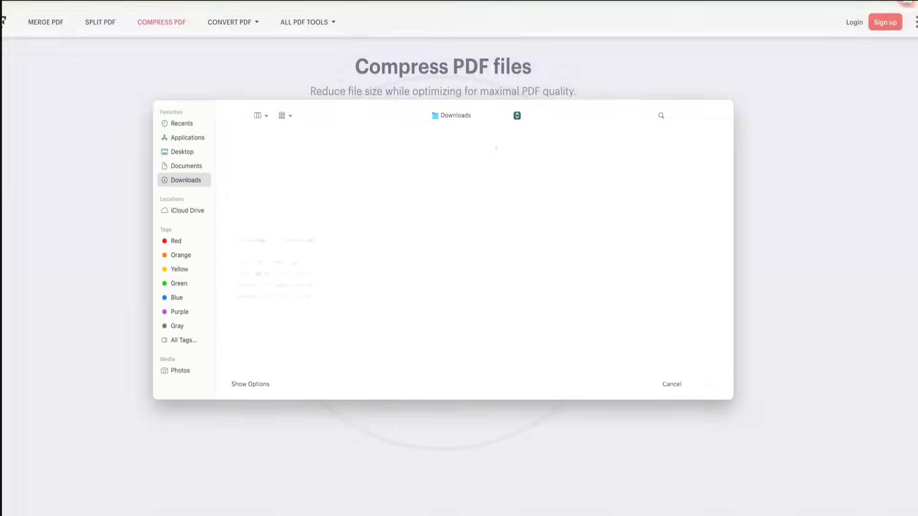
left_click(267, 360)
left_click(709, 387)
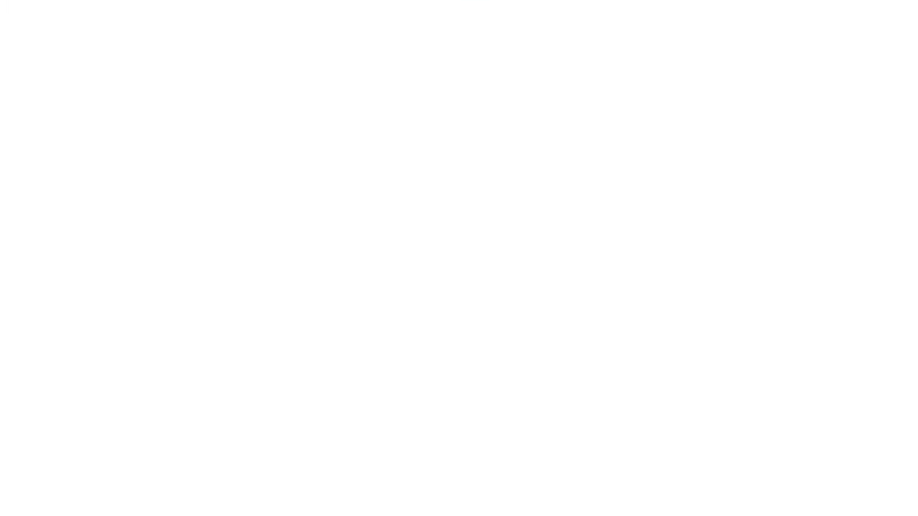
Open the Status of Self Registered Farmer/CSC Farmers service from Farmers Corner on the PM-Kisan portal
left_click(767, 108)
scroll(767, 116, "down", 8)
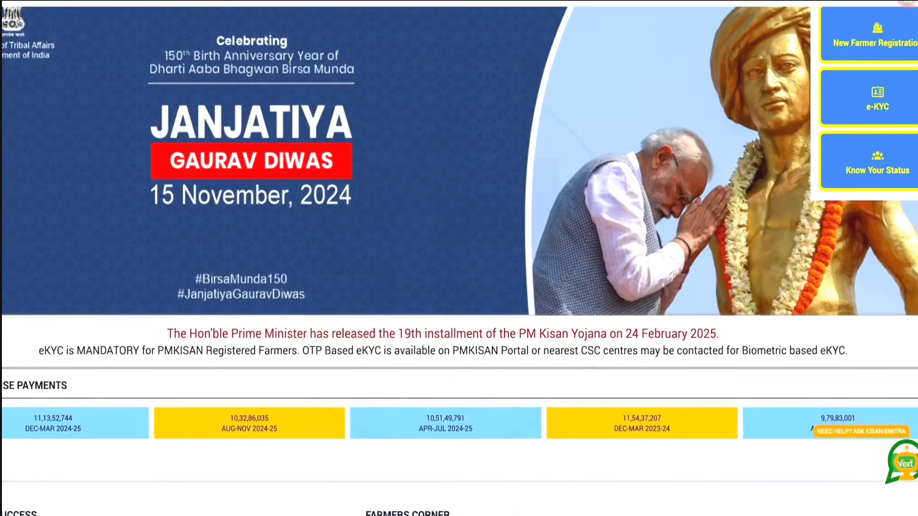
scroll(616, 263, "down", 4)
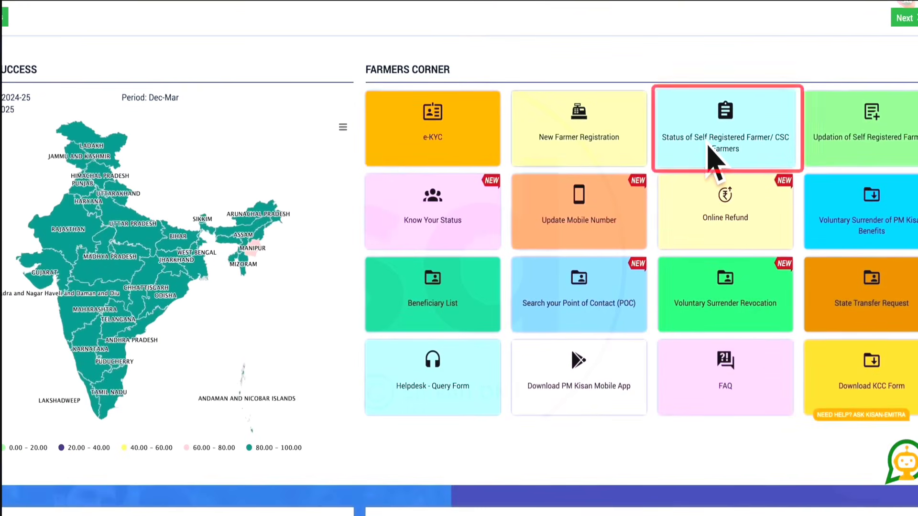
left_click(706, 147)
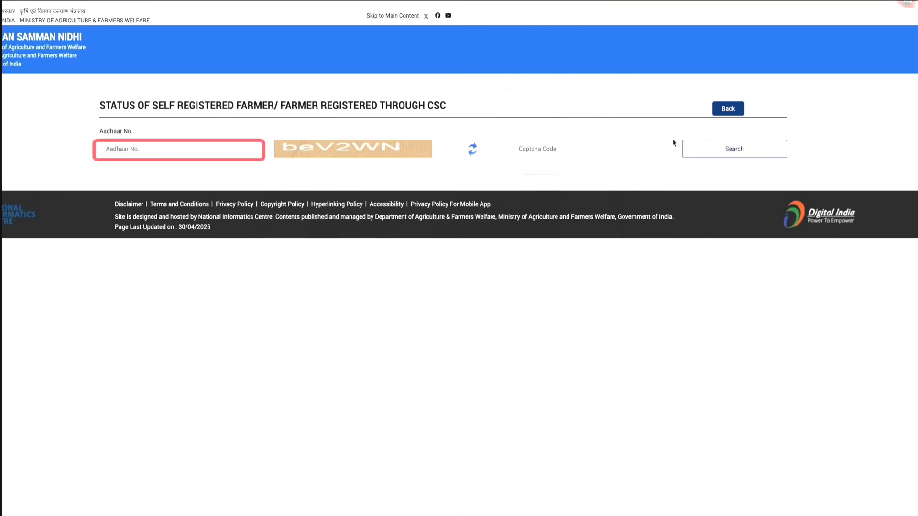
Look up the farmer's application status using the farmer's Aadhaar number and the displayed captcha code
left_click(625, 145)
type("beV2WN")
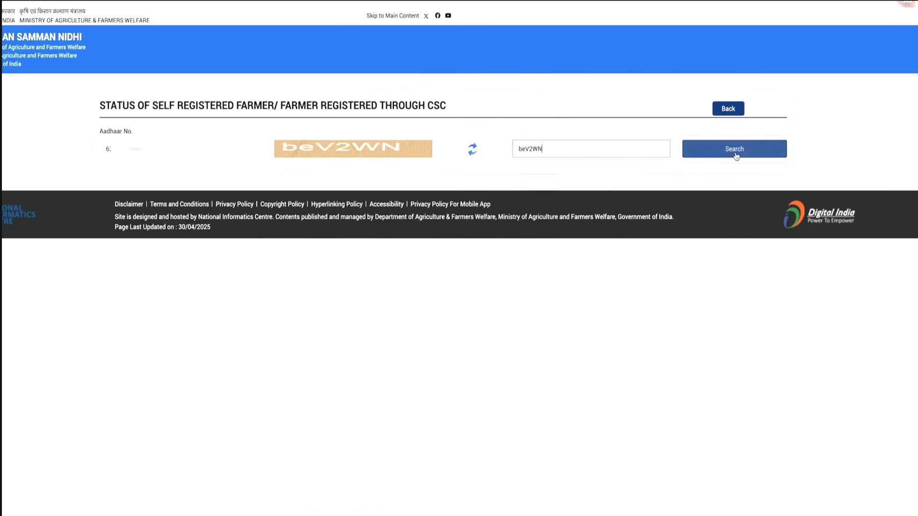
left_click(734, 149)
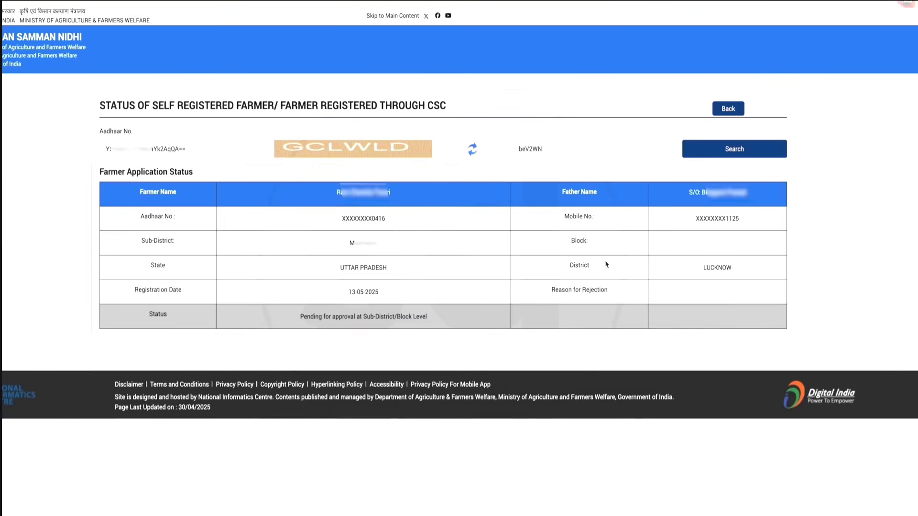